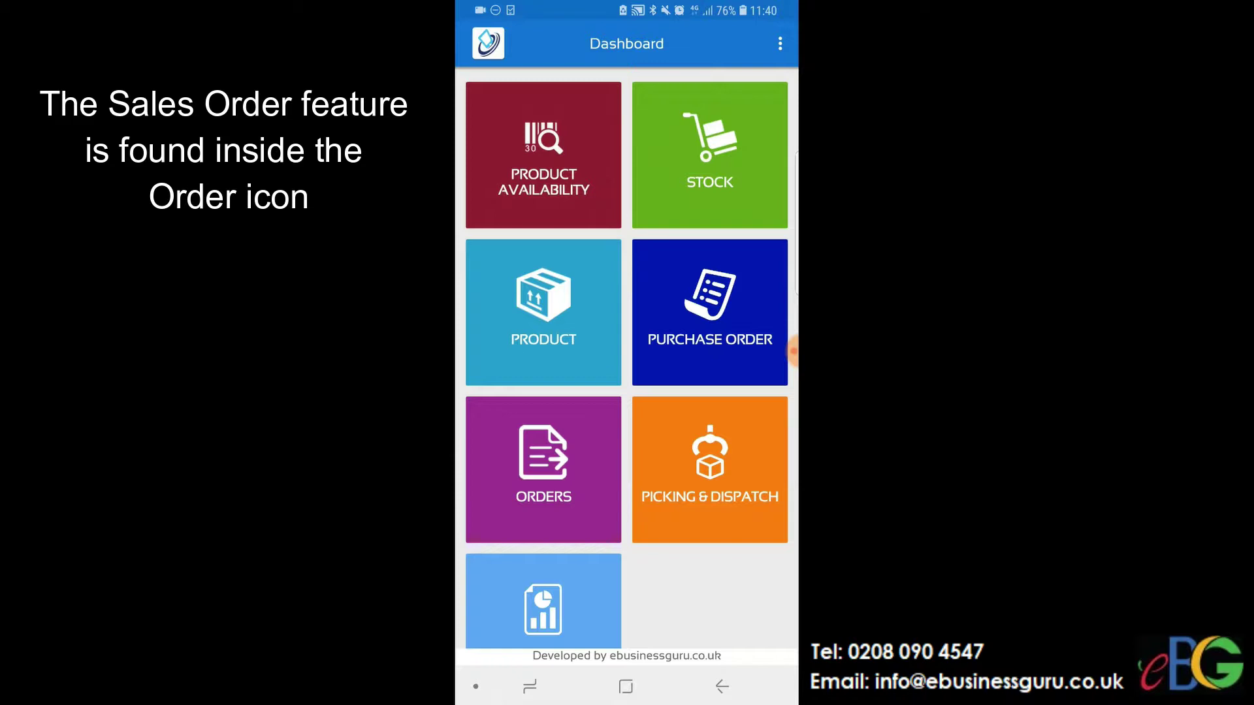
Go from the Dashboard's ORDERS tile to the SALES ORDER screen.
click(543, 470)
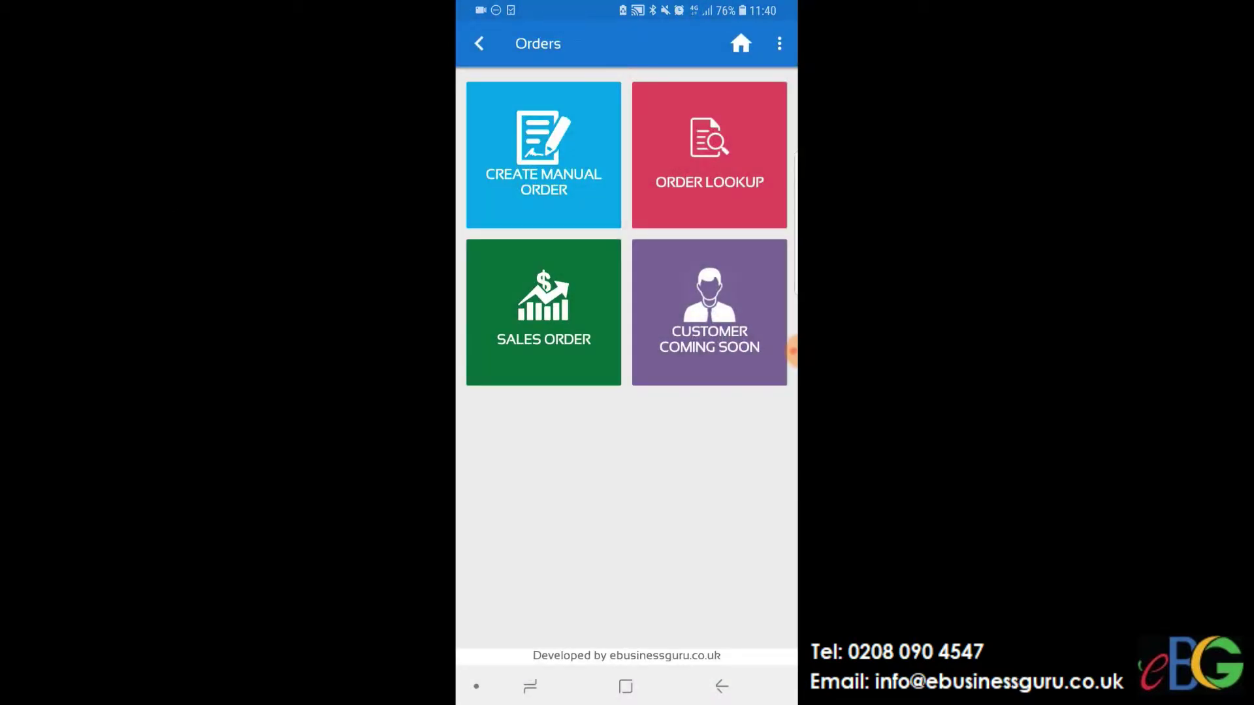
click(544, 312)
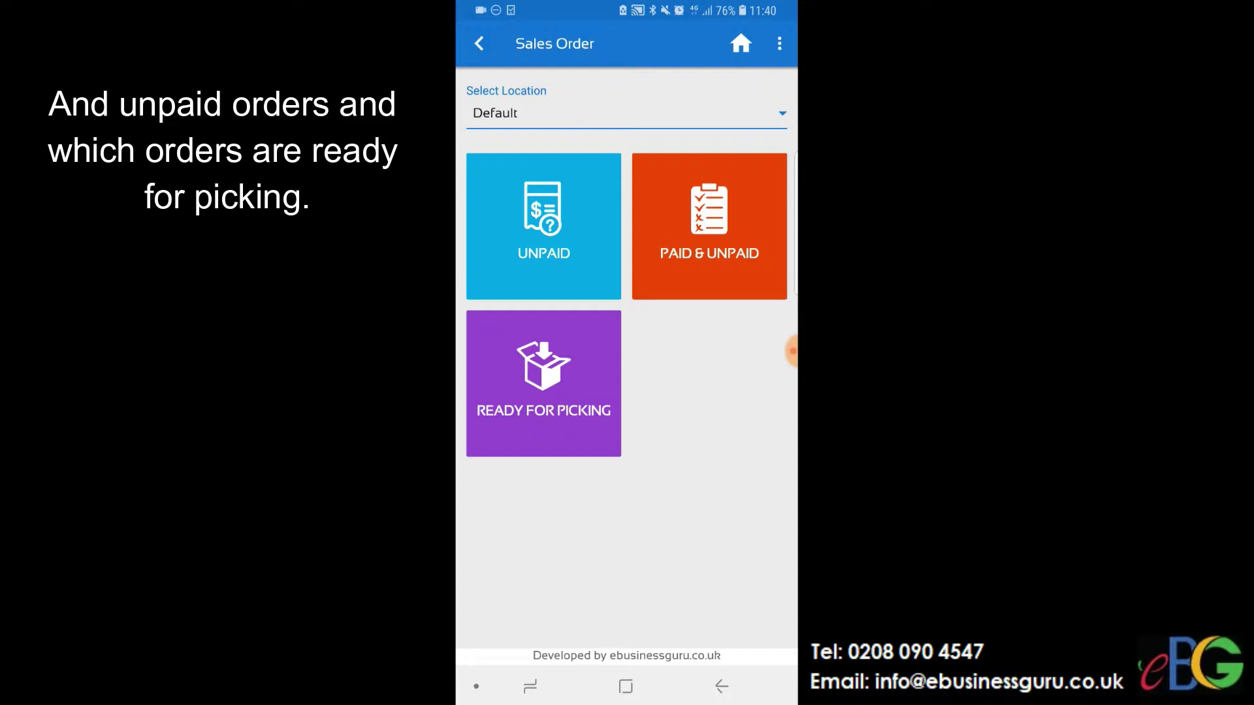
Open the UNPAID list to see unpaid direct orders with pay-now options.
click(543, 225)
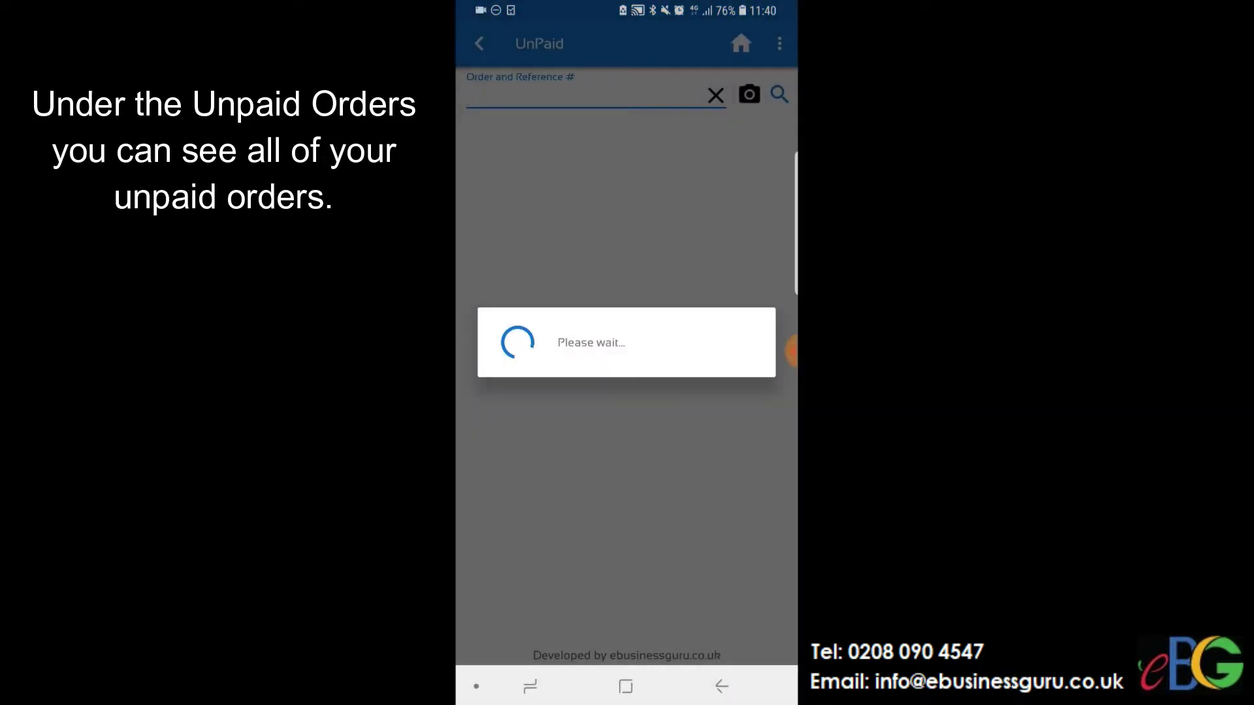
scroll(628, 380, down, 2)
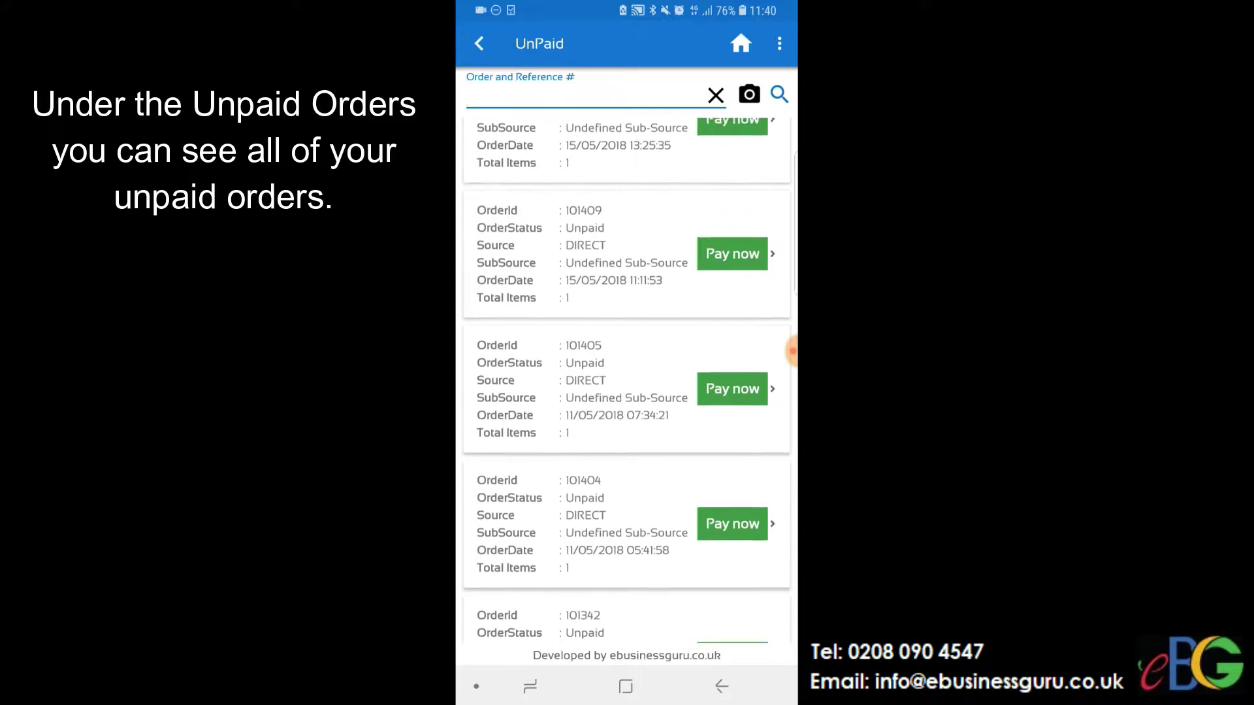
scroll(627, 381, down, 1)
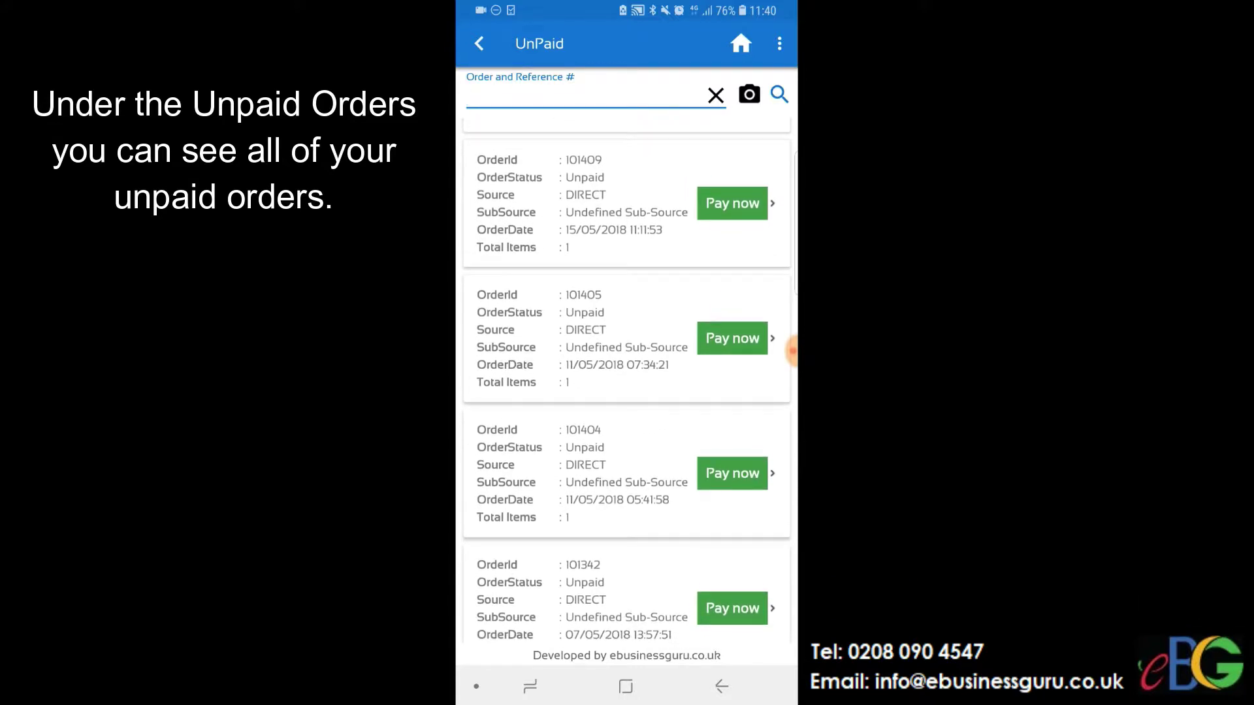
scroll(627, 380, down, 1)
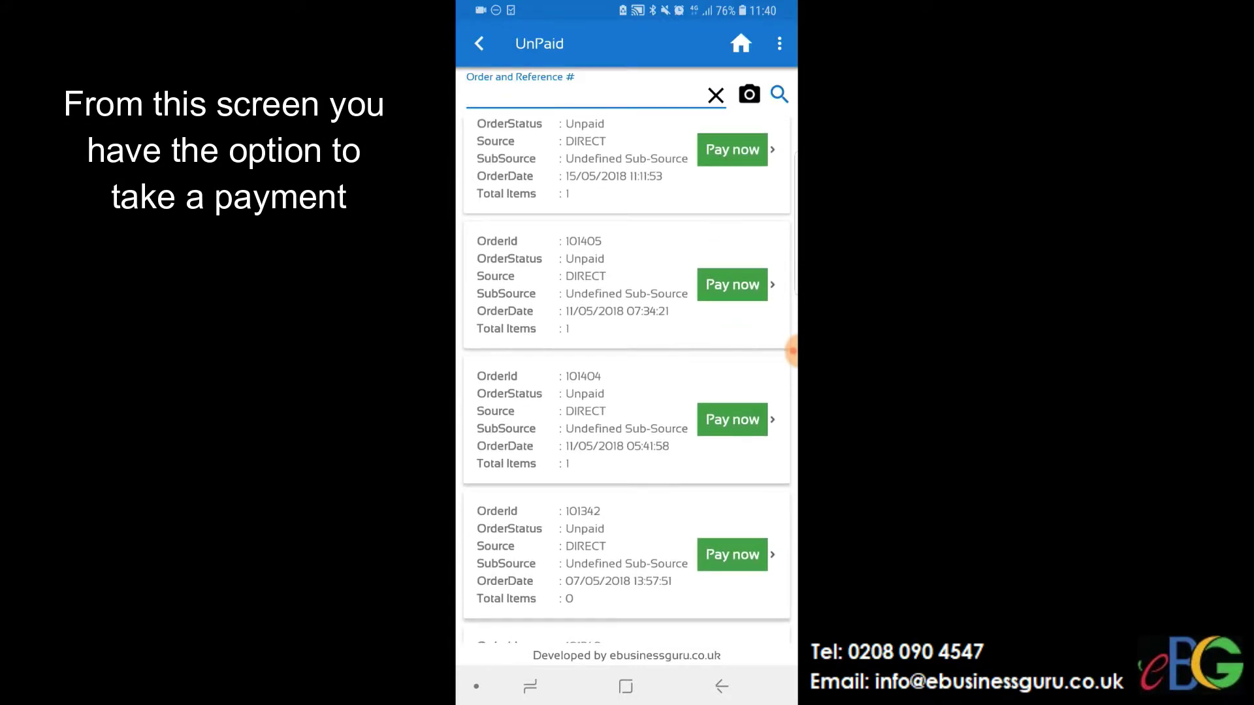
scroll(628, 381, down, 2)
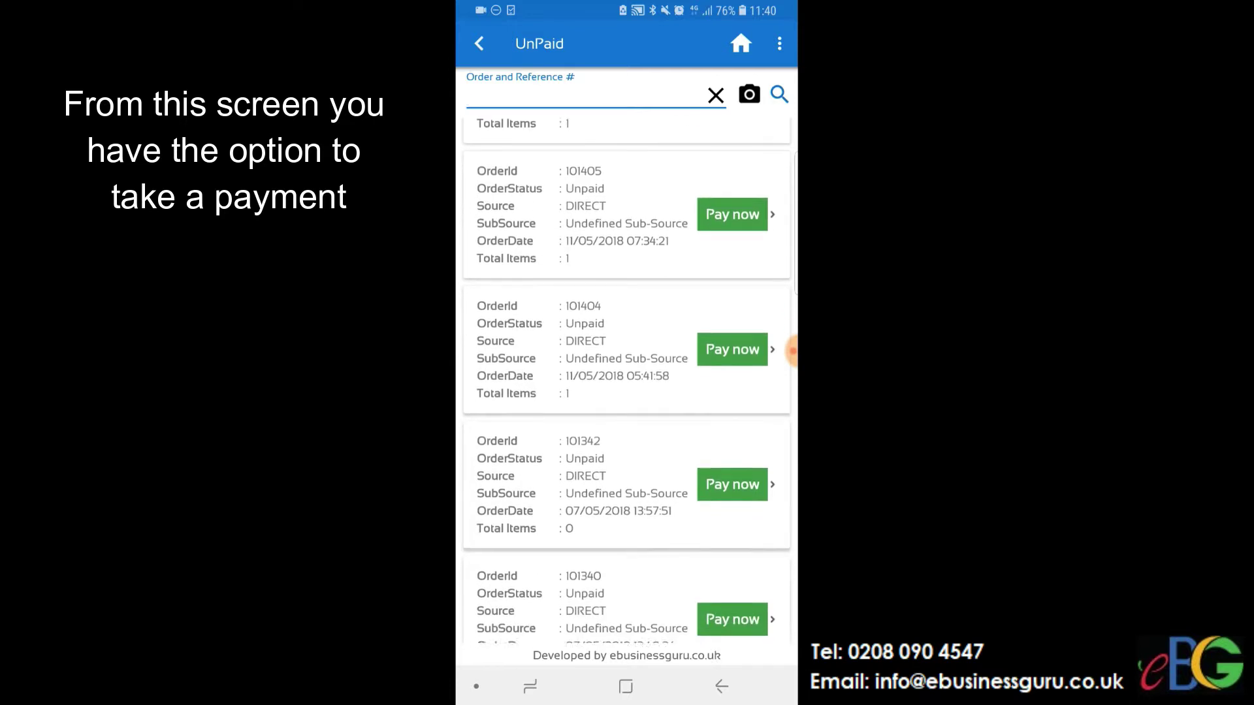
scroll(627, 380, down, 1)
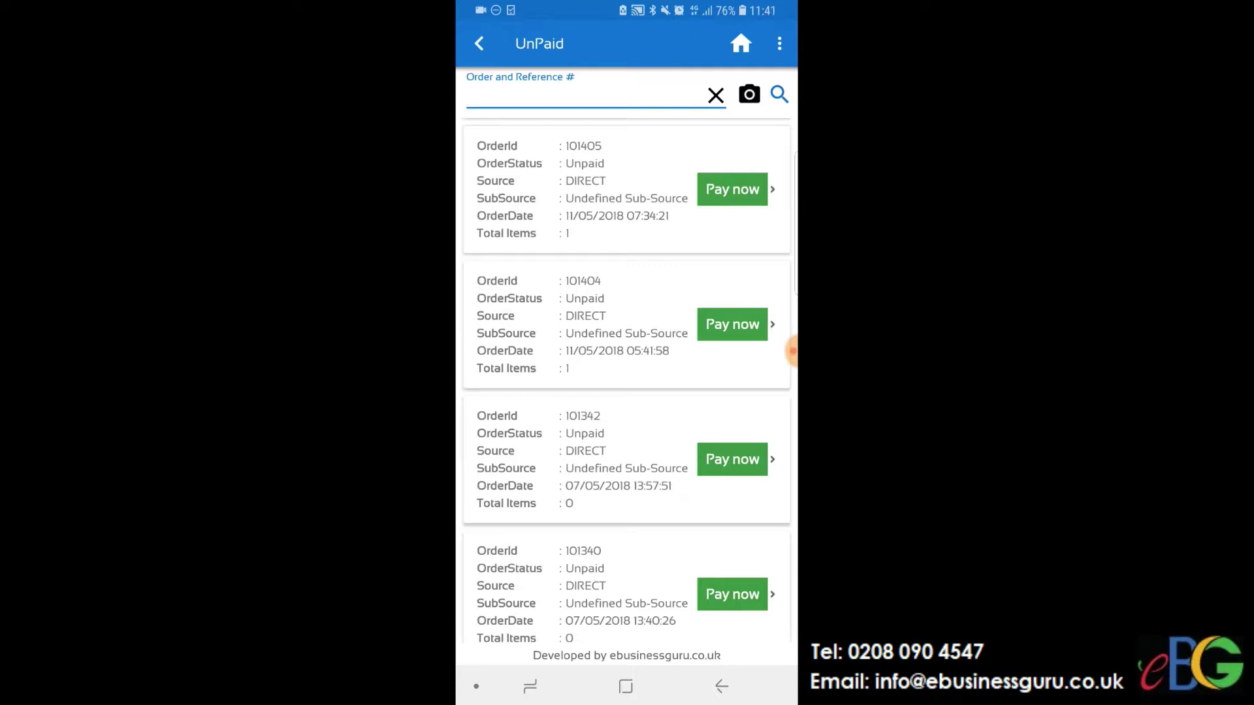
Browse the PAID & UNPAID order list, then go back to Sales Order.
click(721, 687)
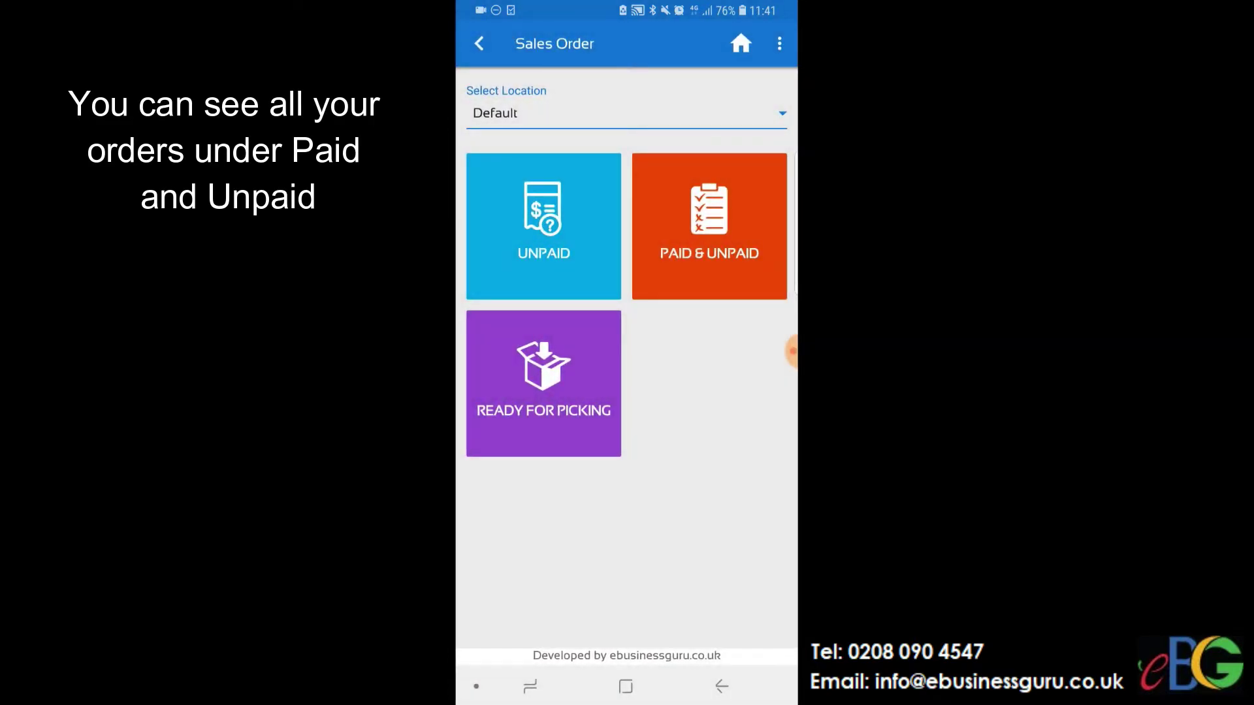
click(710, 226)
scroll(626, 382, down, 2)
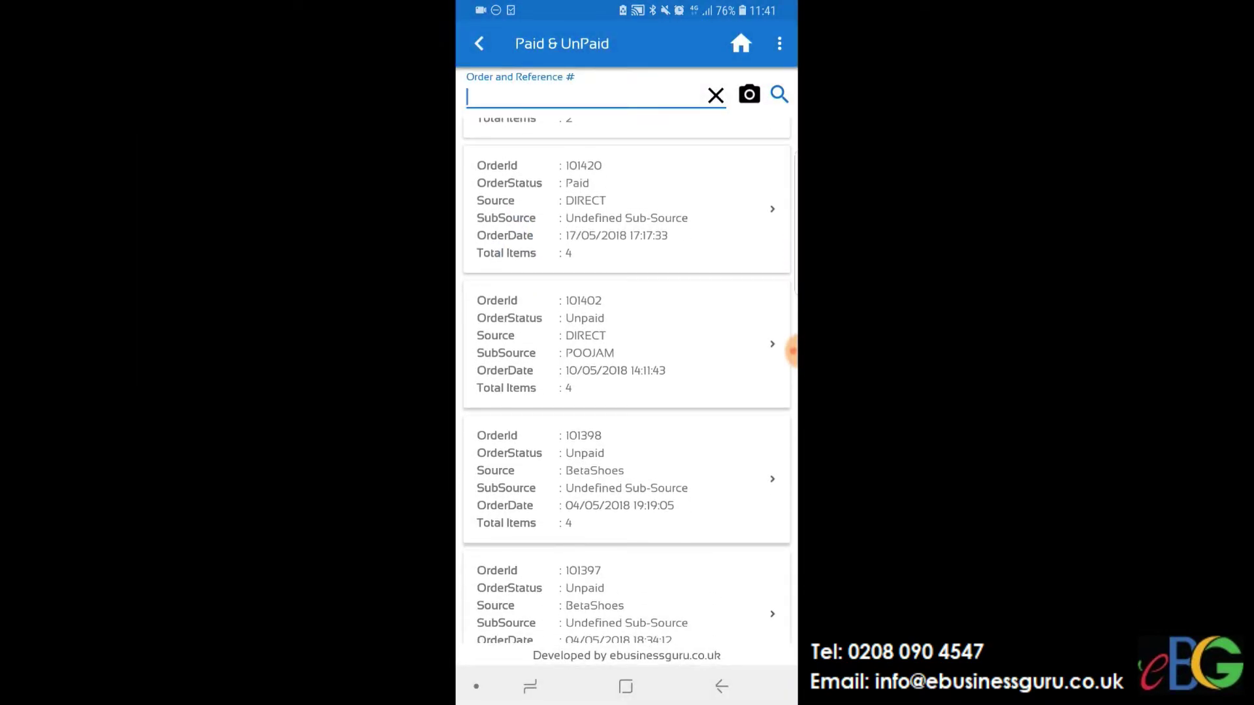
scroll(627, 383, down, 5)
scroll(627, 383, down, 1)
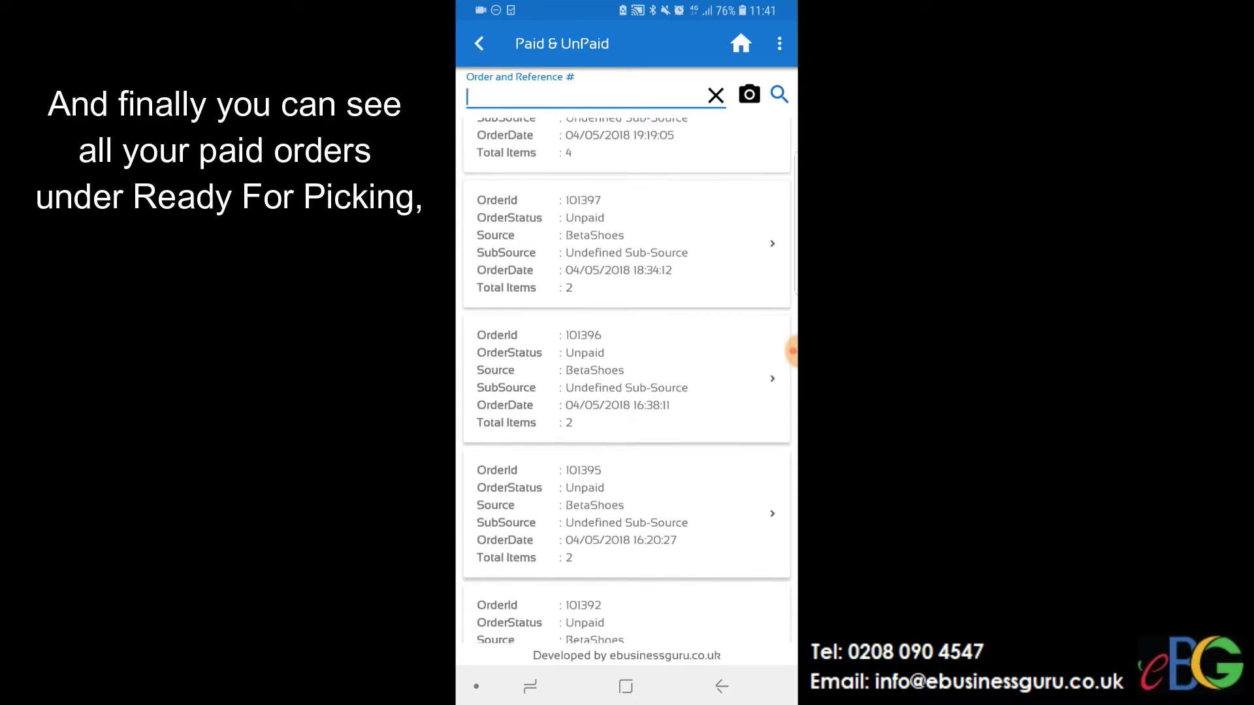
scroll(627, 382, down, 3)
scroll(627, 382, down, 2)
scroll(627, 382, down, 1)
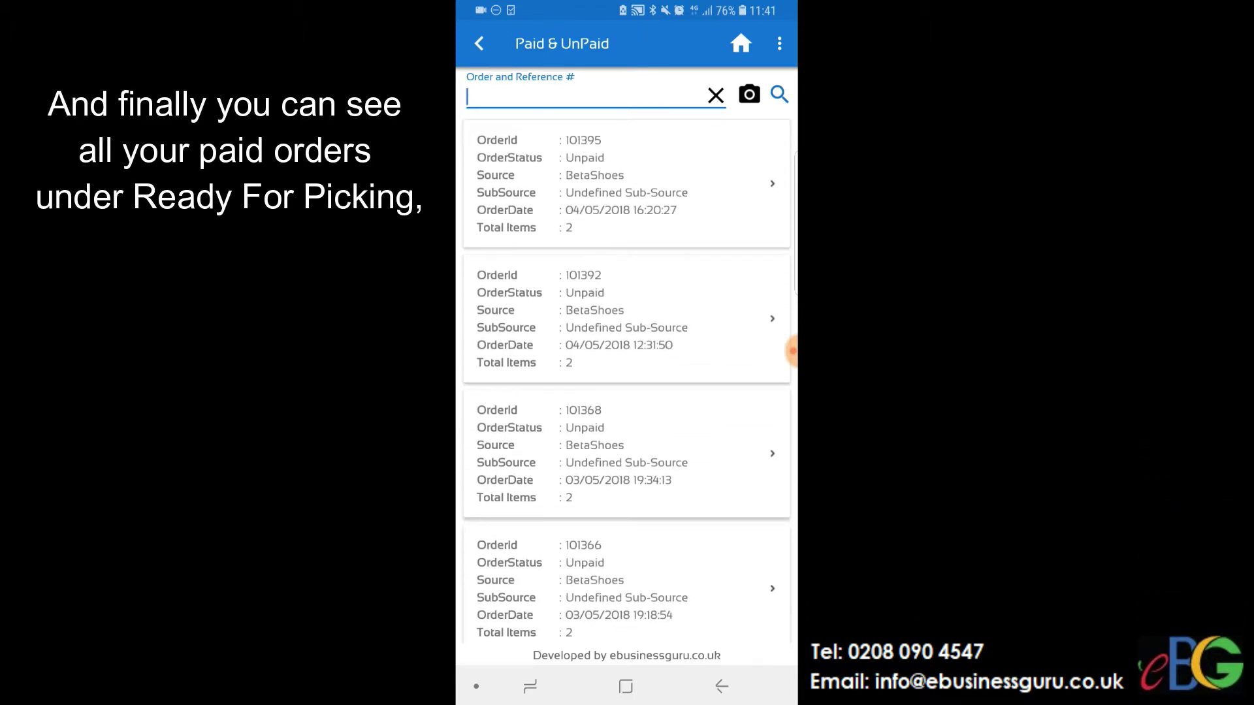
click(722, 687)
Open READY FOR PICKING to see orders with label, invoice and picklist print status.
click(545, 368)
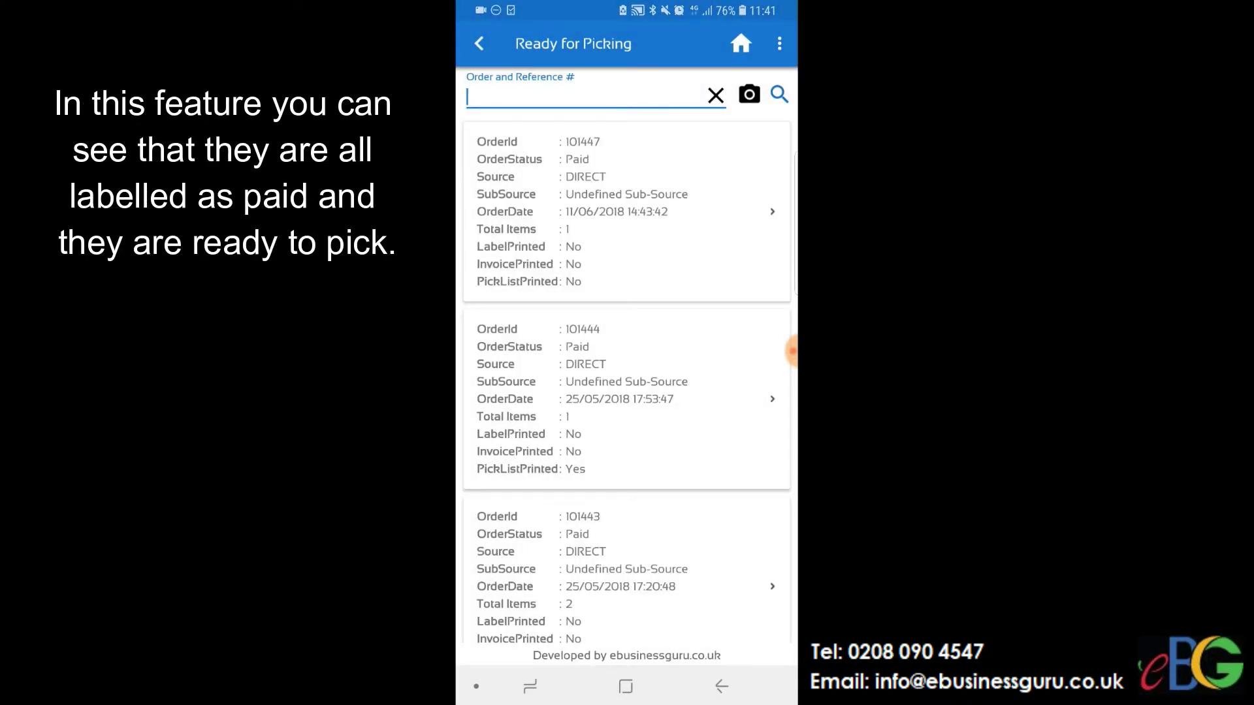
scroll(792, 350, down, 1)
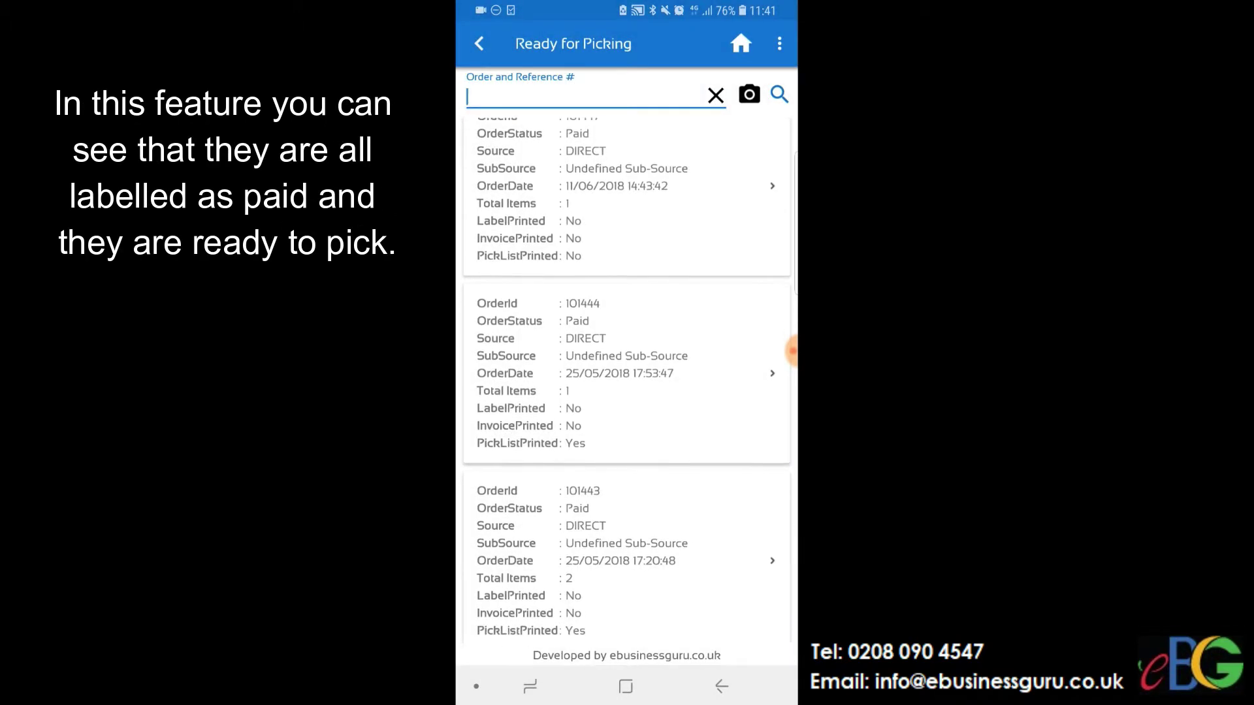
scroll(792, 350, down, 1)
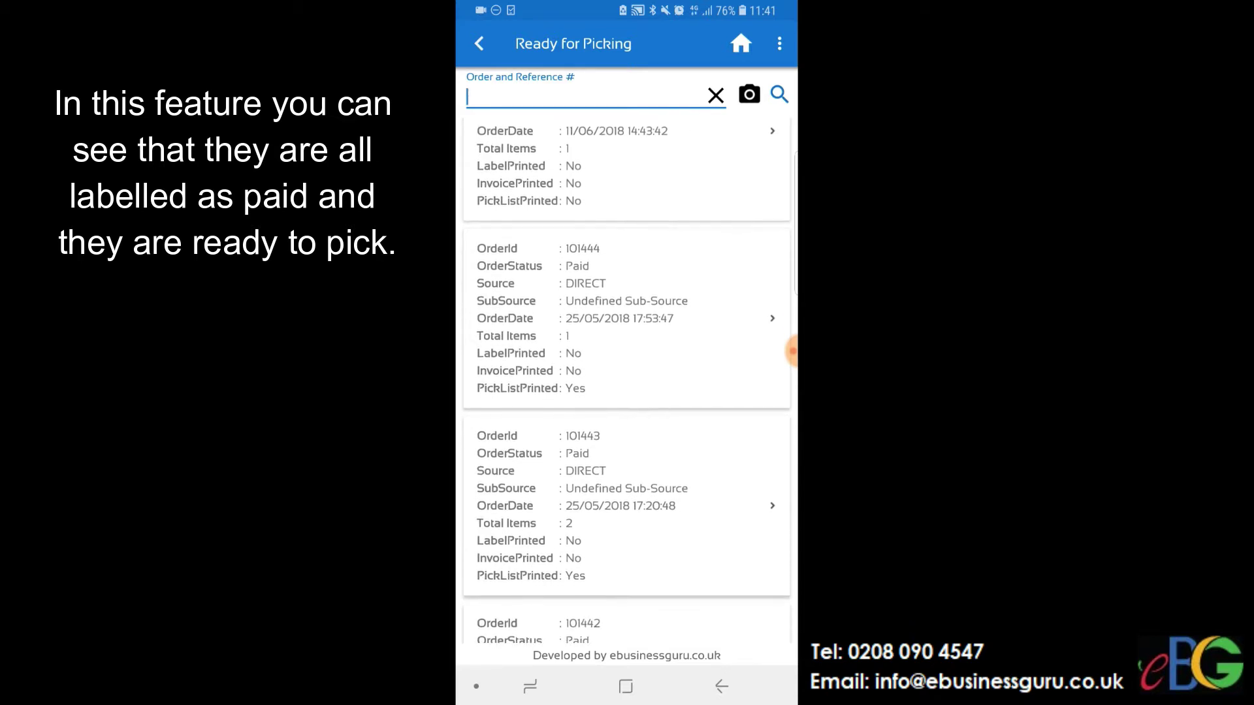
scroll(793, 350, down, 1)
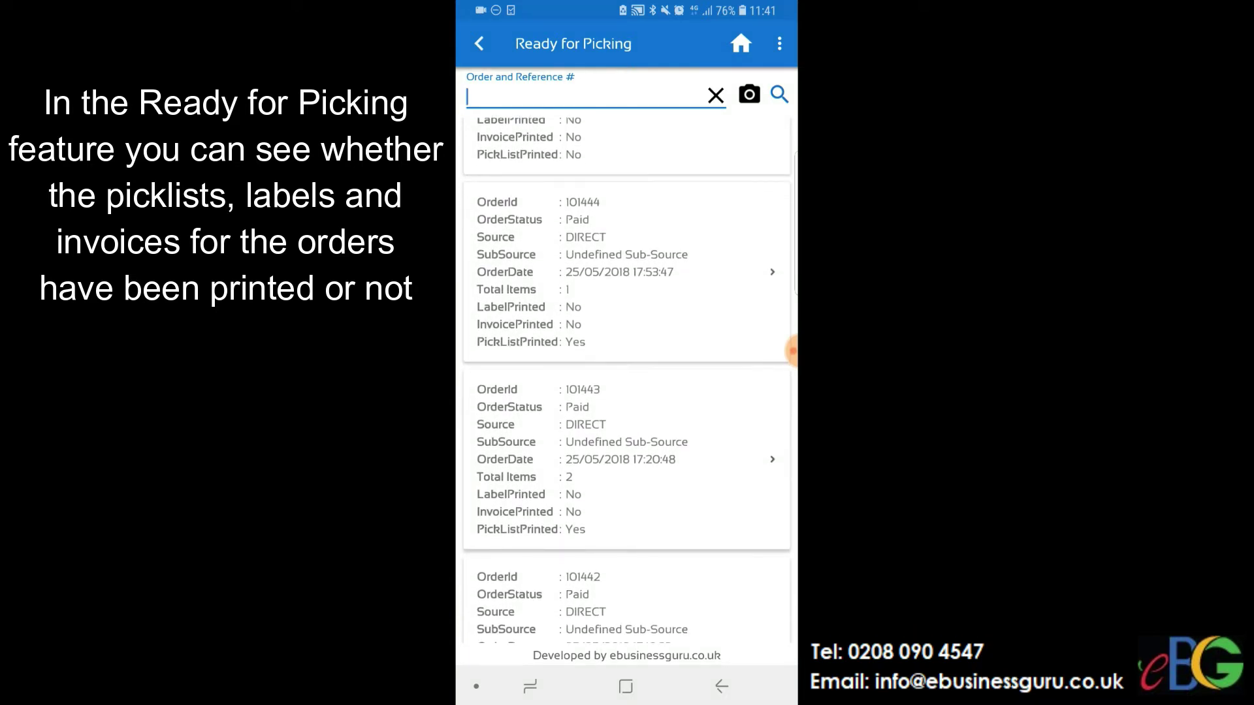
scroll(628, 383, down, 3)
scroll(627, 382, down, 2)
scroll(627, 382, down, 3)
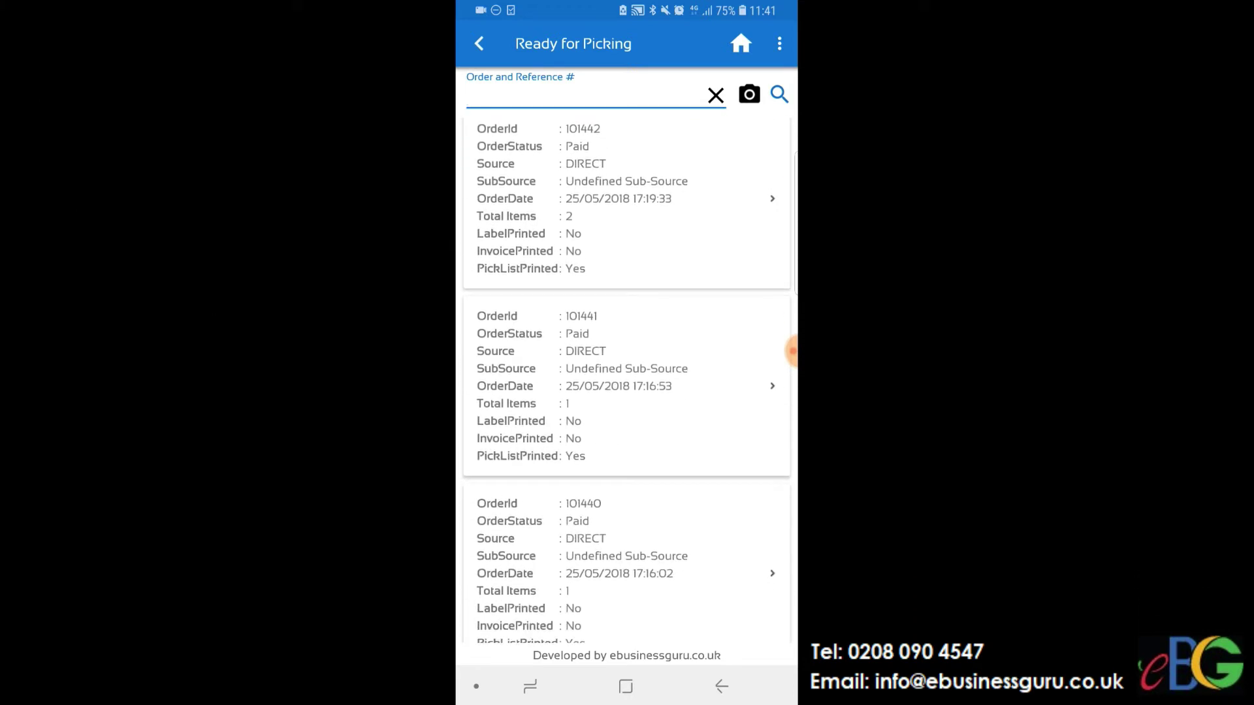
Go back three screens from the ready-for-picking list to the main dashboard.
click(722, 686)
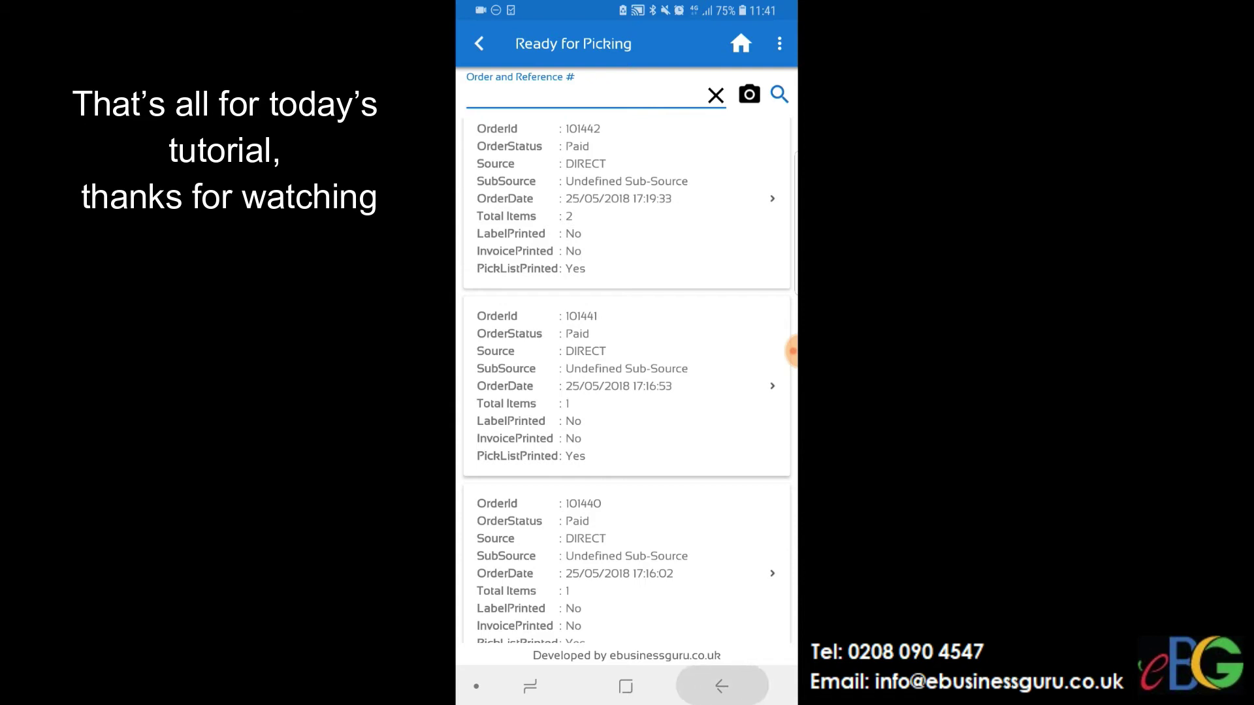
click(721, 686)
click(721, 687)
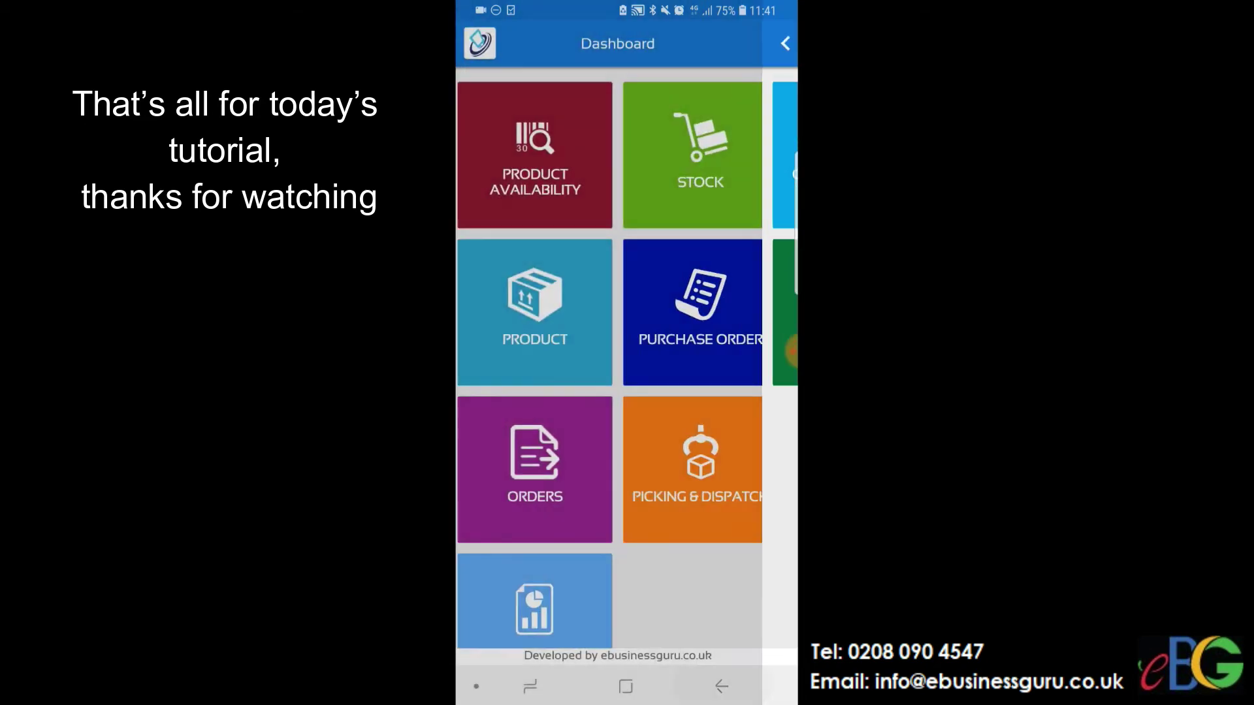